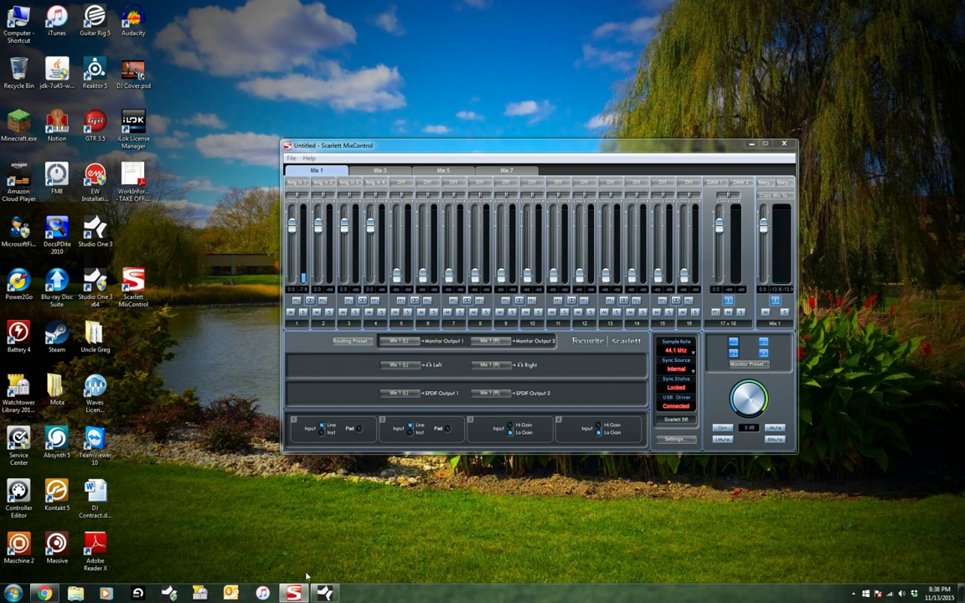
Glance at the Studio One start page, then open MixControl's Help > About box
left_click(324, 594)
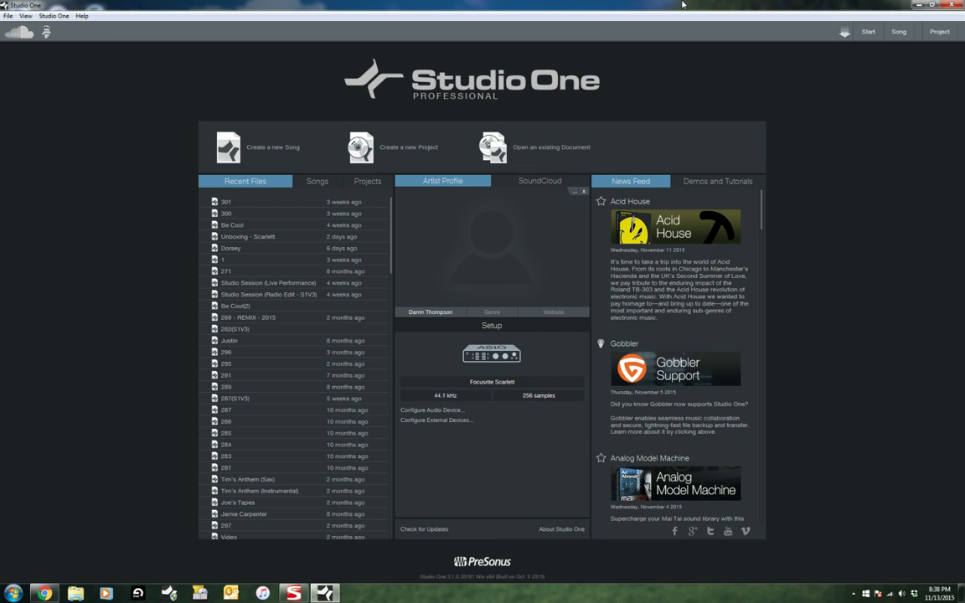
left_click(919, 6)
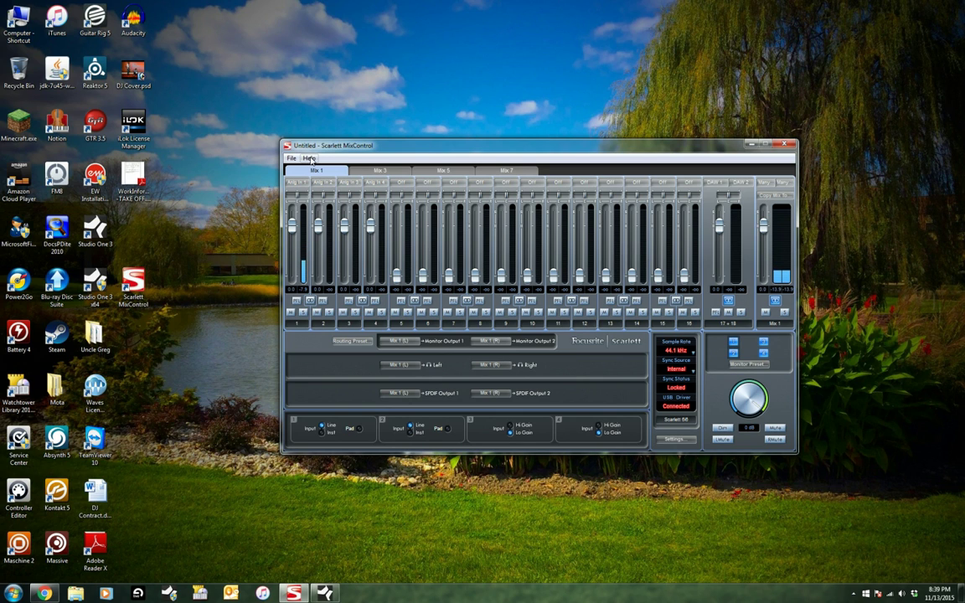
left_click(309, 160)
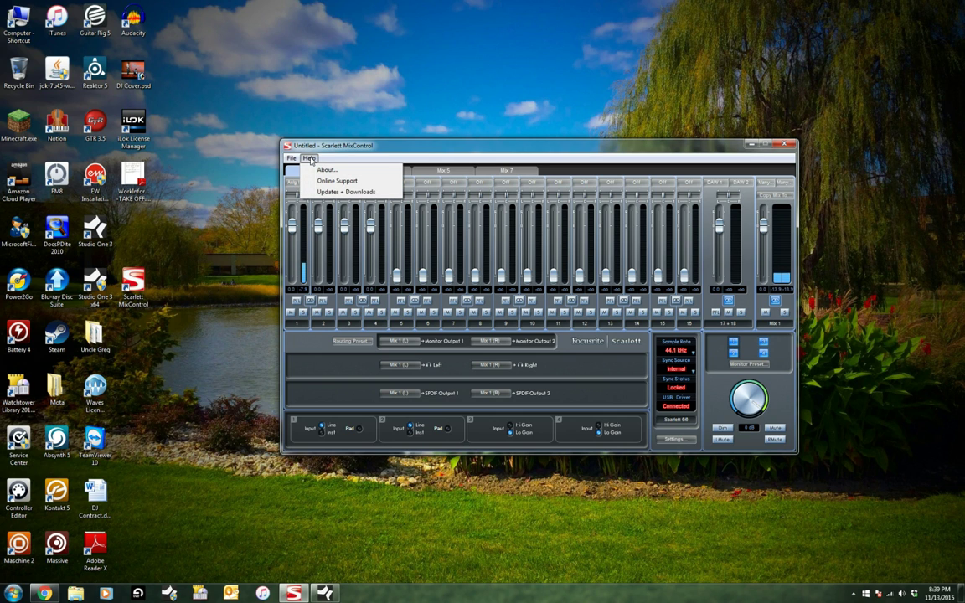
left_click(327, 169)
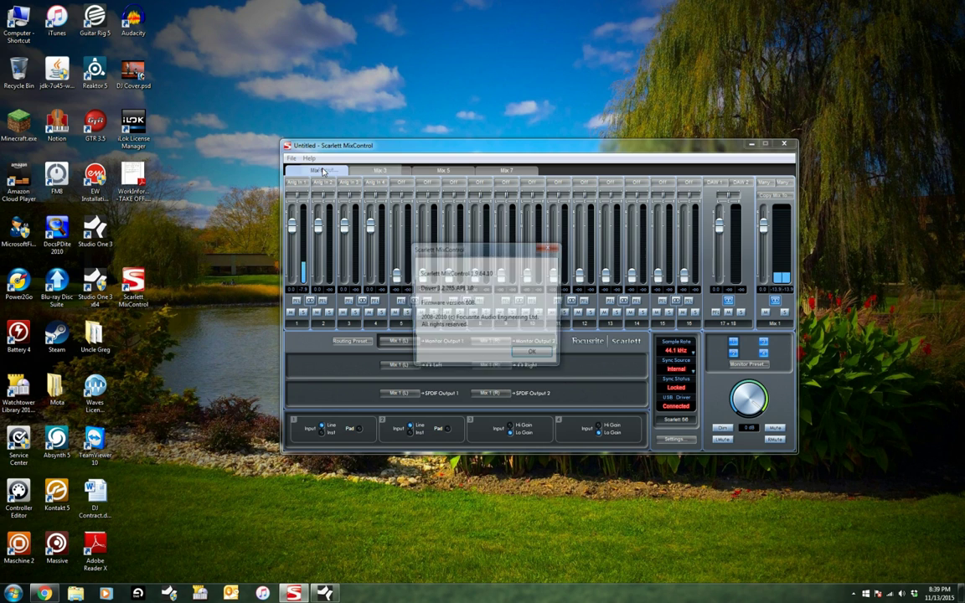
Read version 1.9.64.10 with firmware 608, dismiss the About box and quit MixControl
left_click_drag(469, 249, 500, 219)
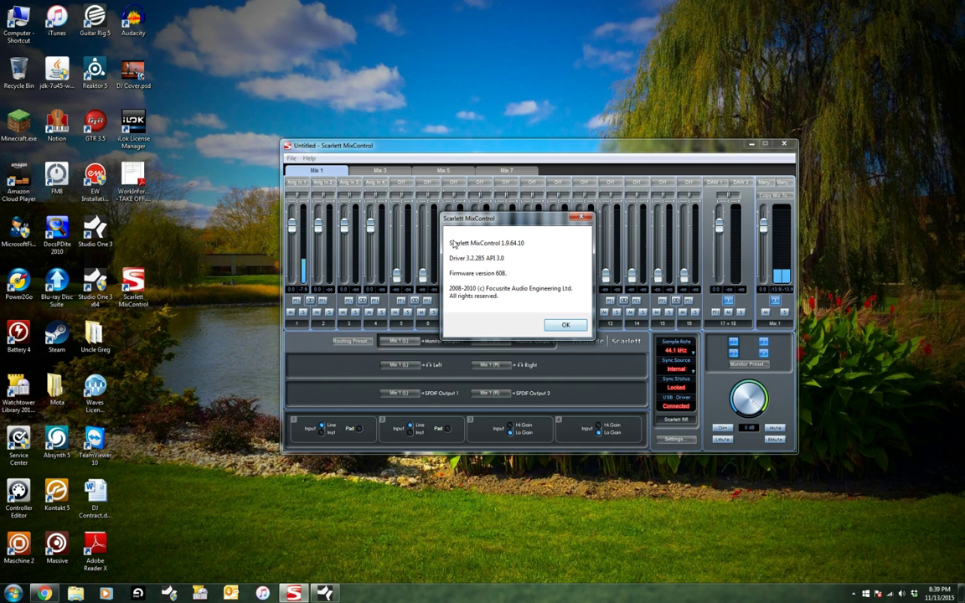
left_click(559, 325)
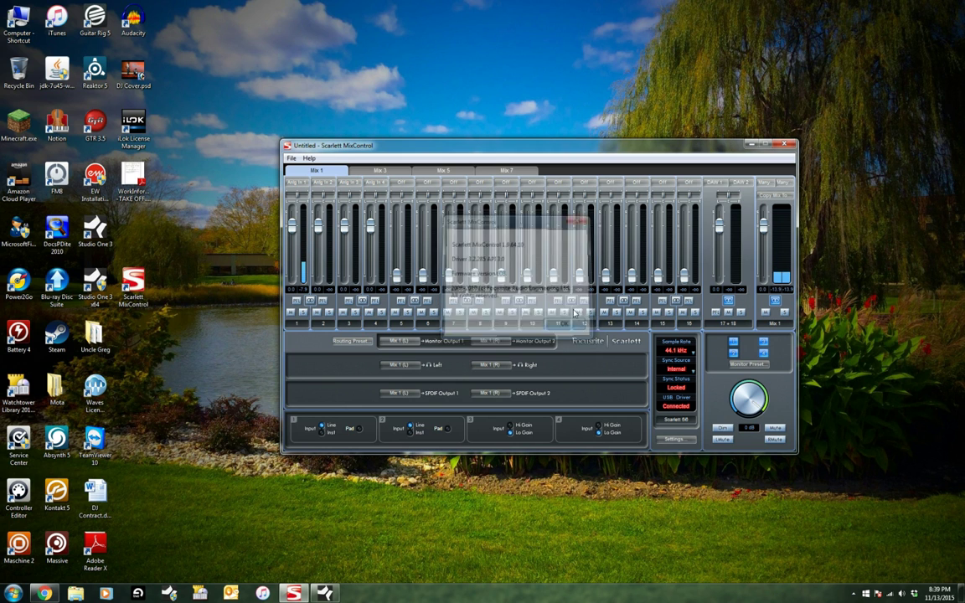
left_click(784, 144)
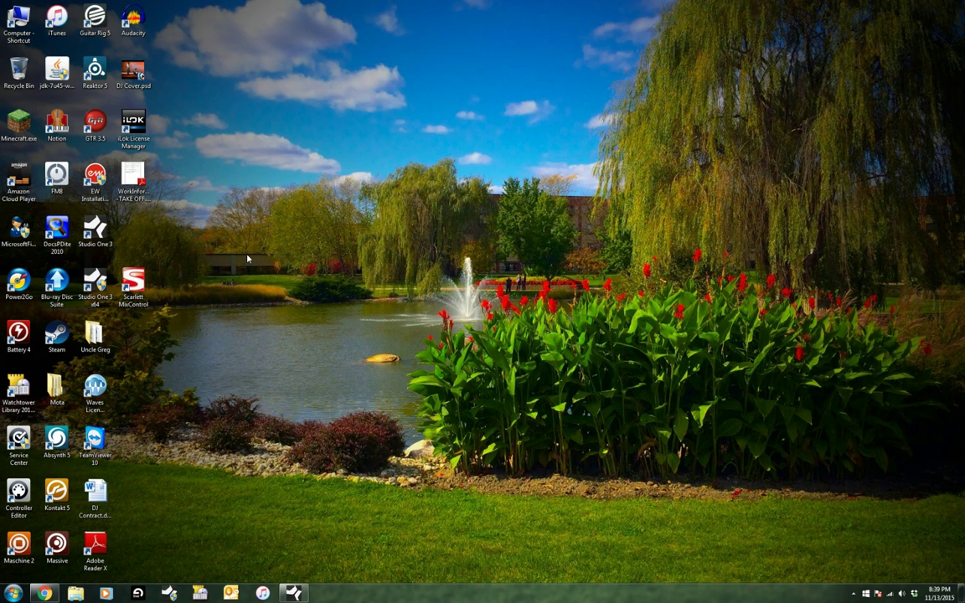
left_click(13, 592)
left_click(20, 566)
type("device manager")
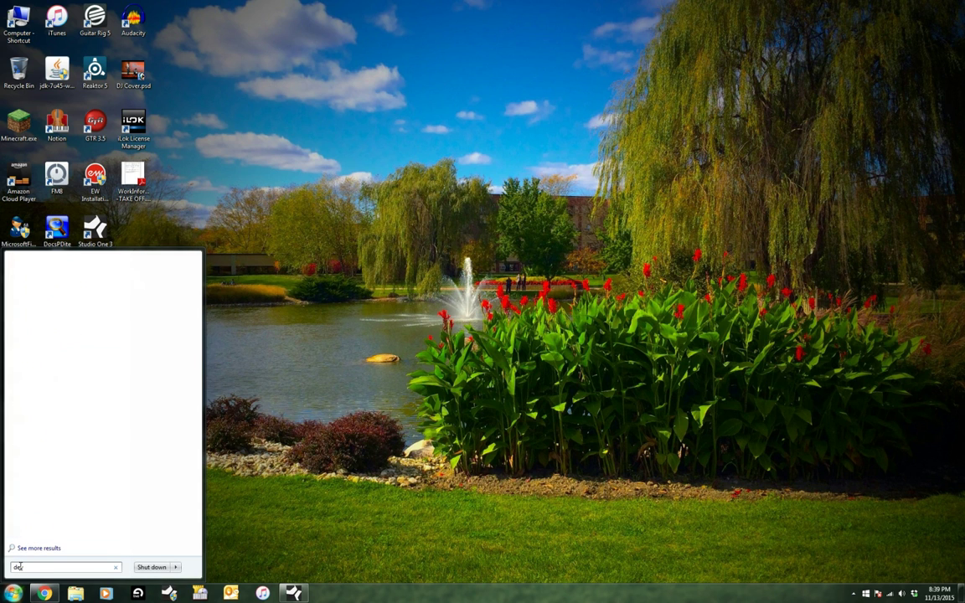
left_click(46, 285)
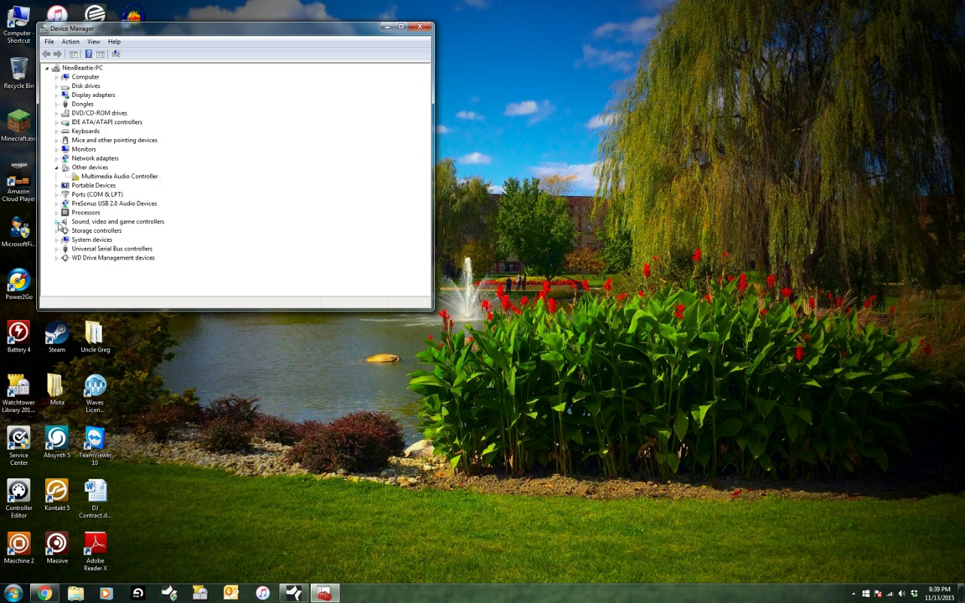
left_click(56, 221)
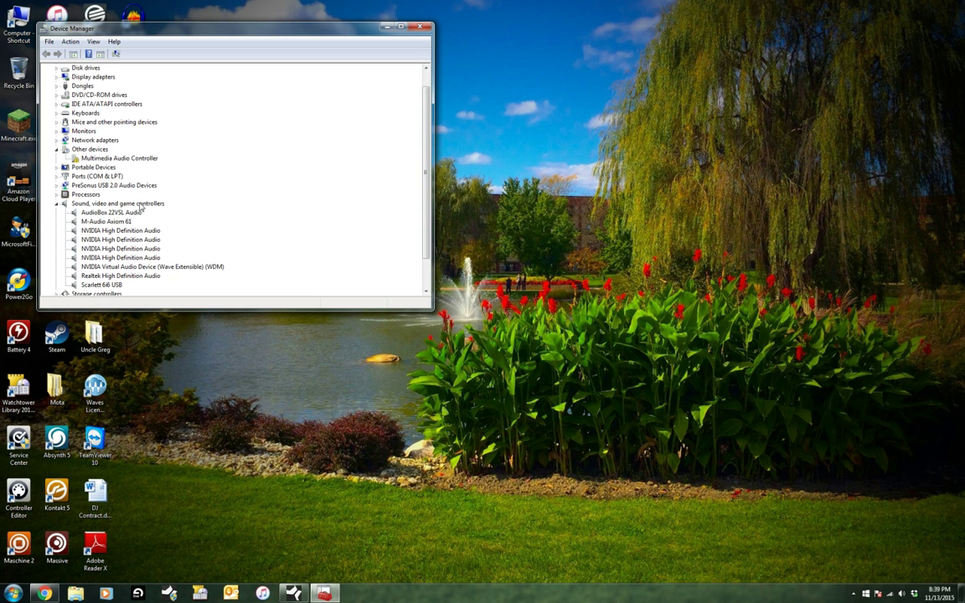
scroll(128, 187, "down", 2)
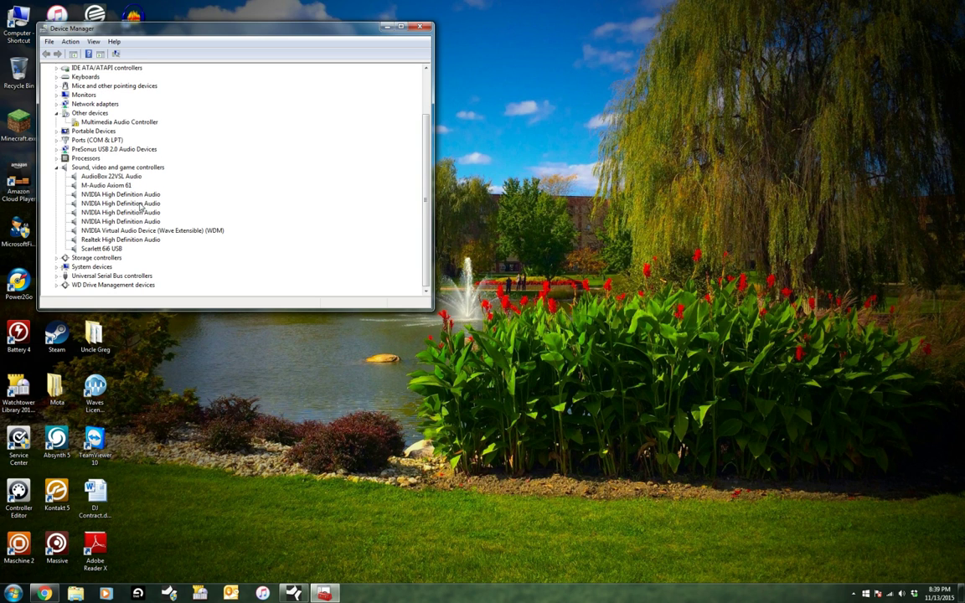
right_click(102, 249)
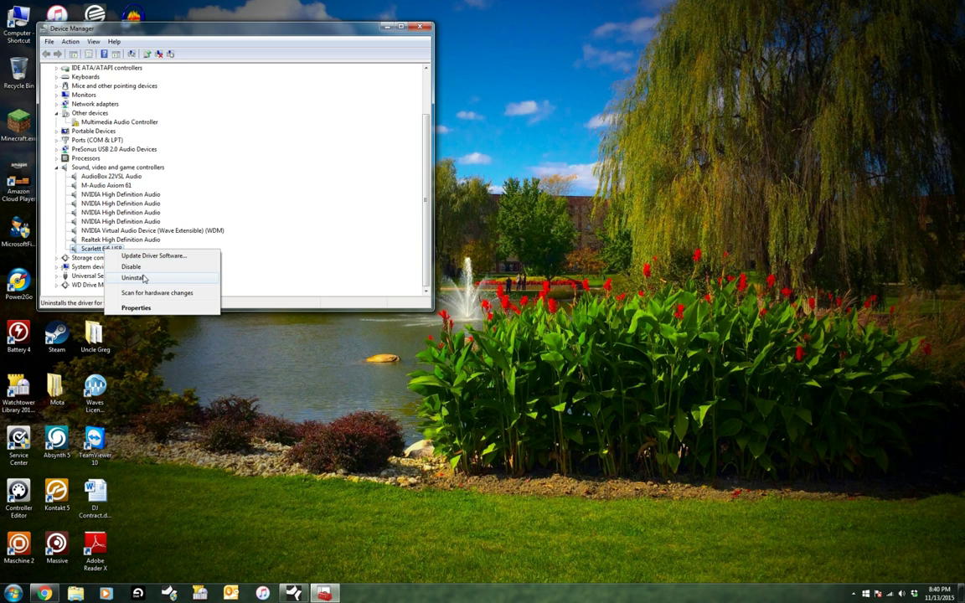
left_click(278, 160)
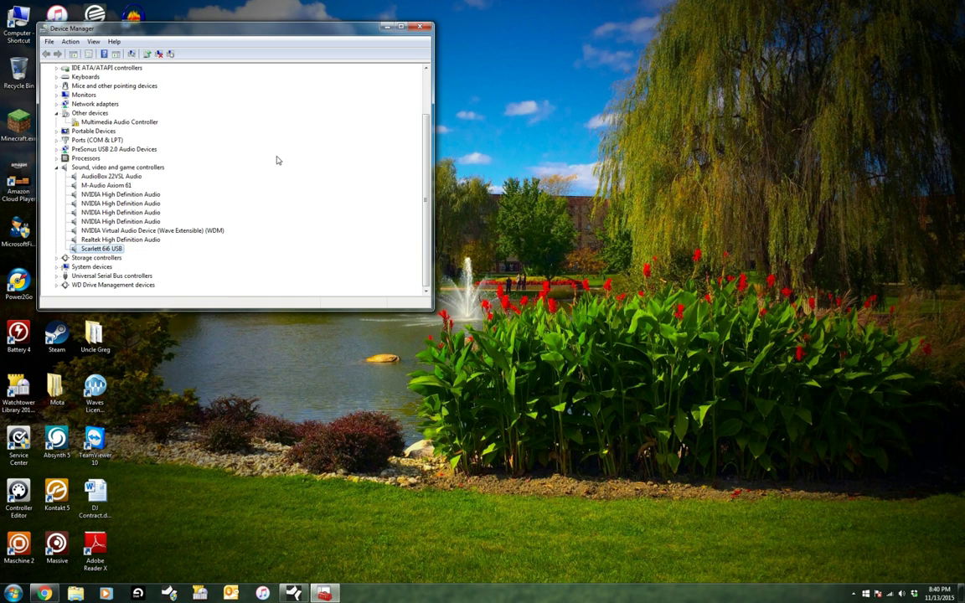
left_click(420, 26)
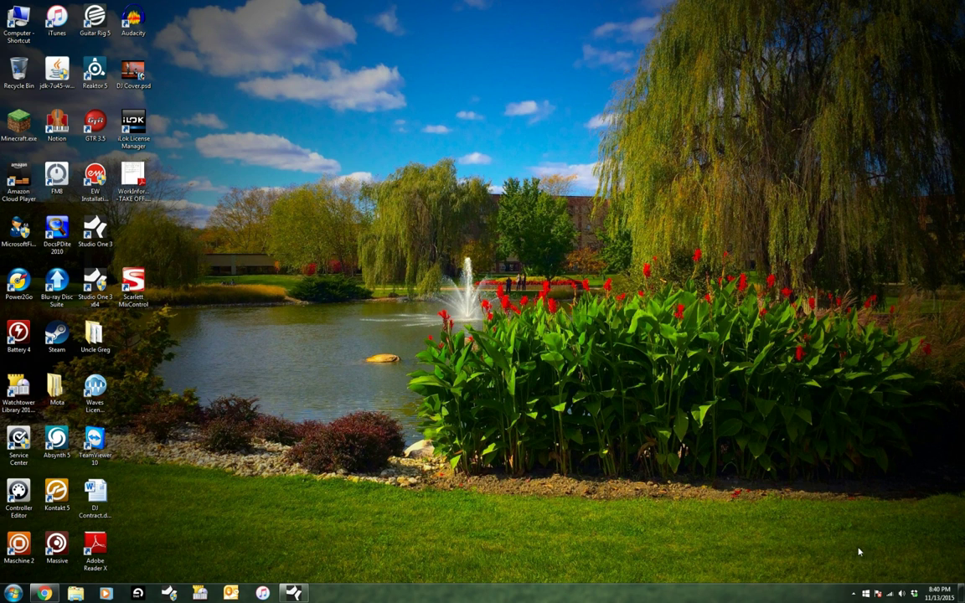
Open the Windows Sound dialog from the tray speaker and keep the No Sounds (modified) scheme
left_click(902, 595)
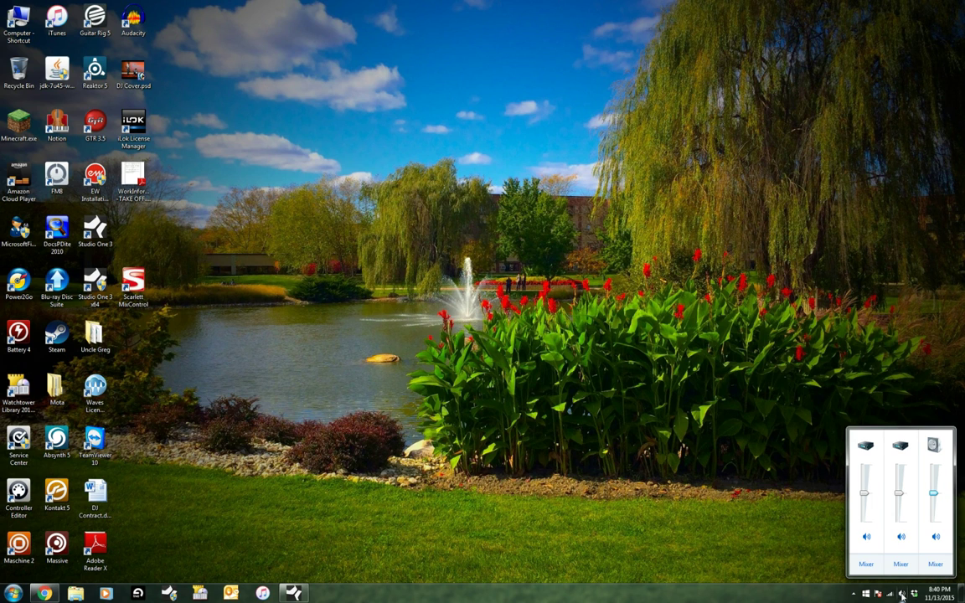
right_click(901, 595)
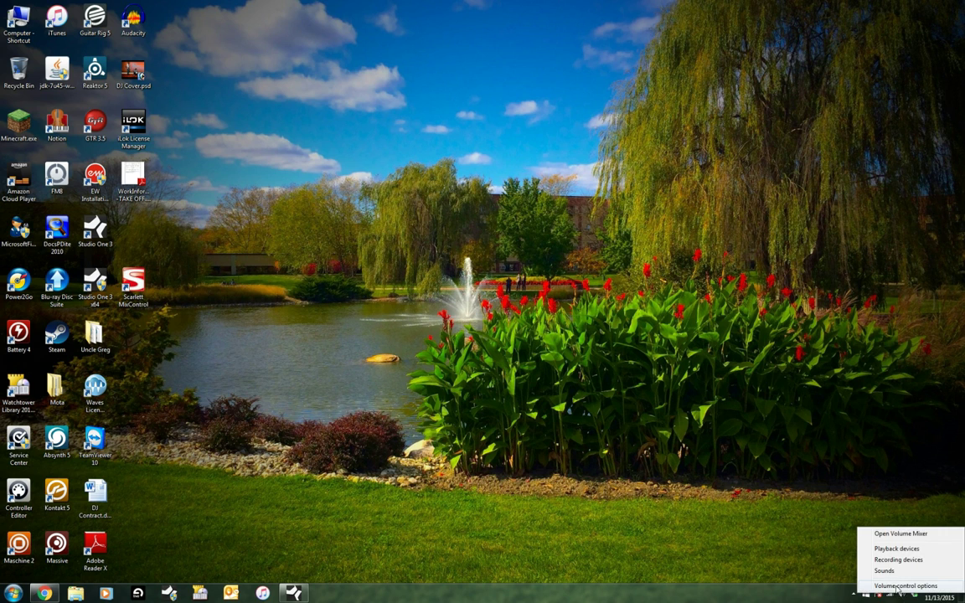
left_click(888, 572)
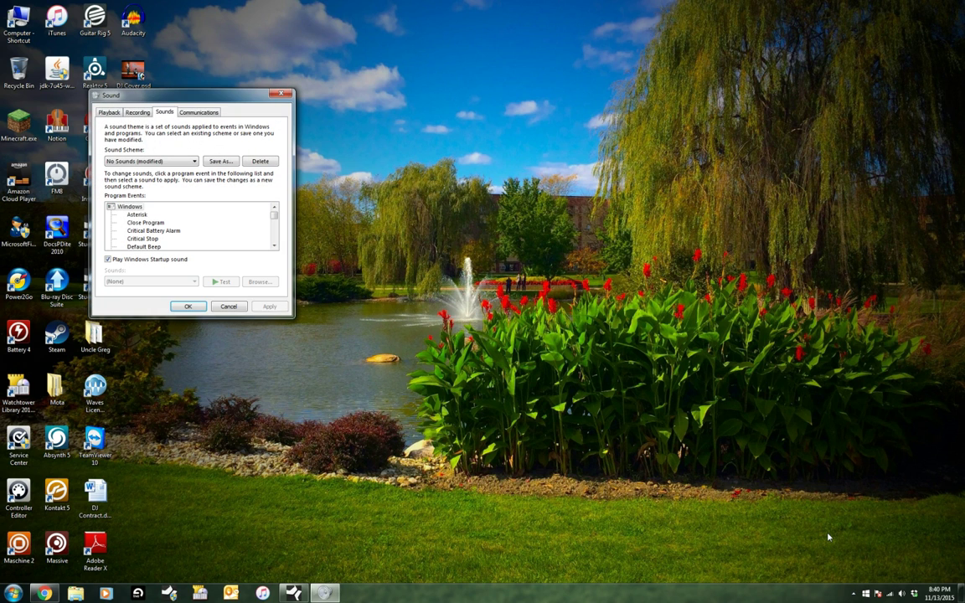
right_click(901, 594)
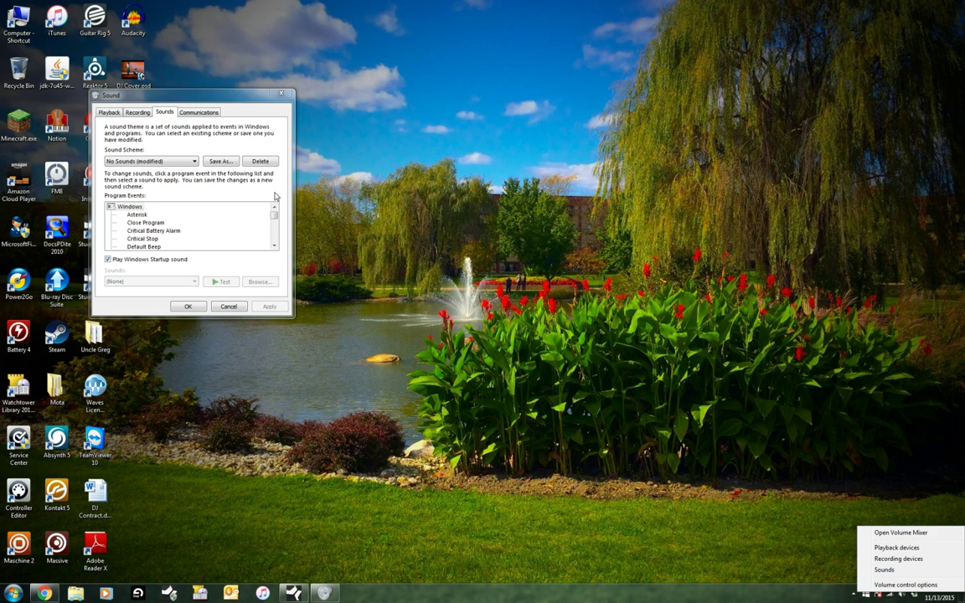
left_click(224, 162)
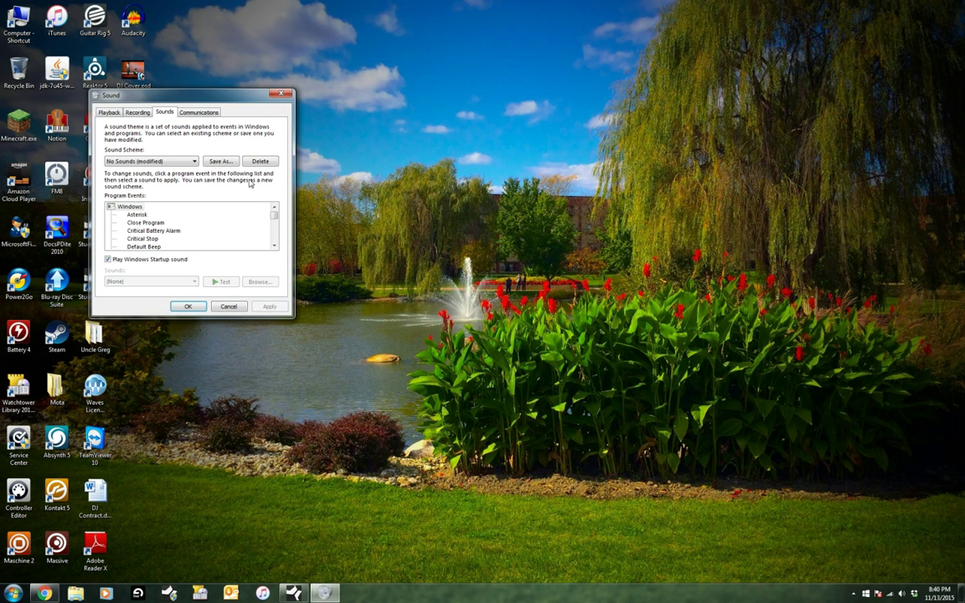
left_click(183, 161)
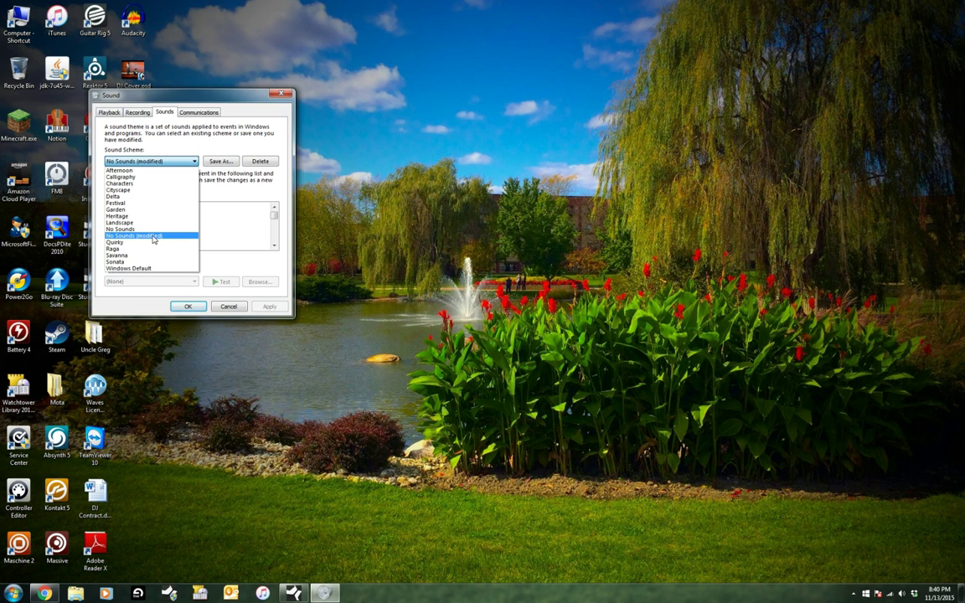
left_click(232, 171)
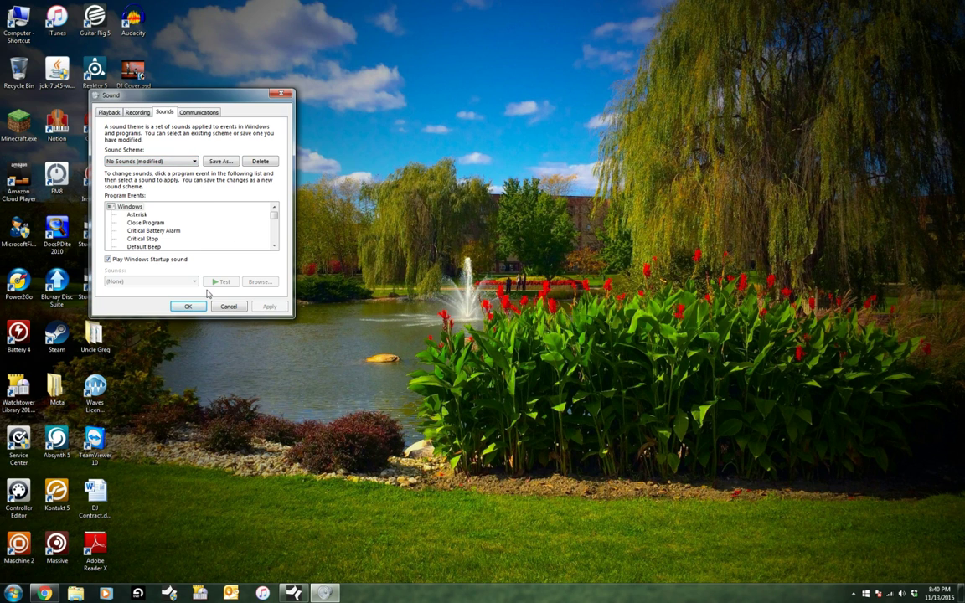
left_click(189, 306)
left_click(12, 593)
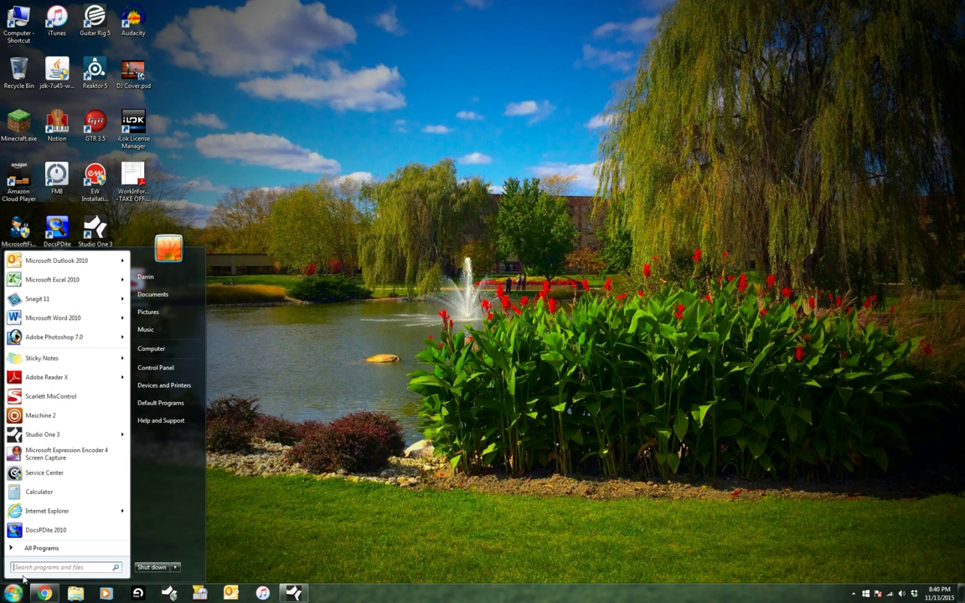
left_click(42, 569)
type("power")
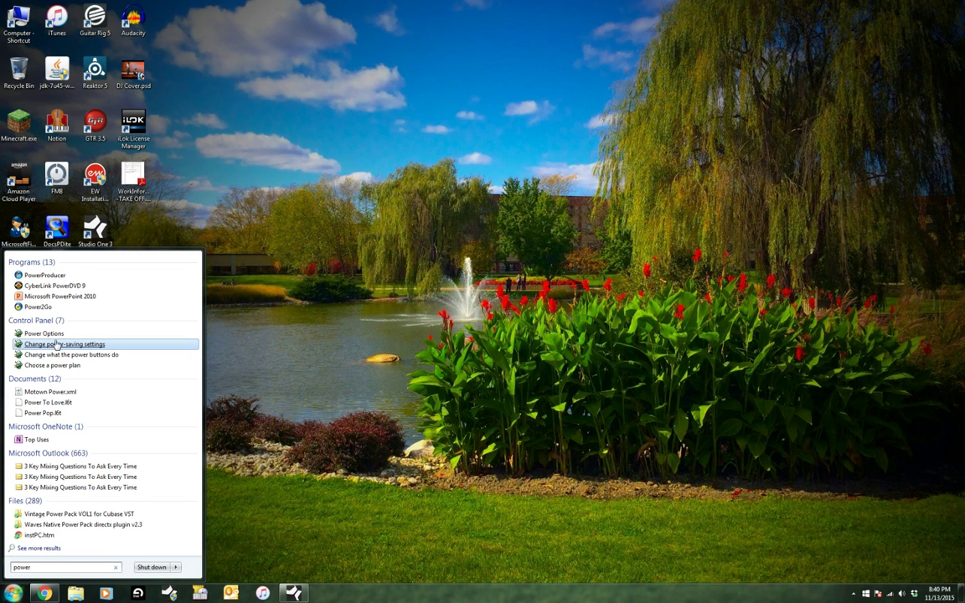
left_click(52, 344)
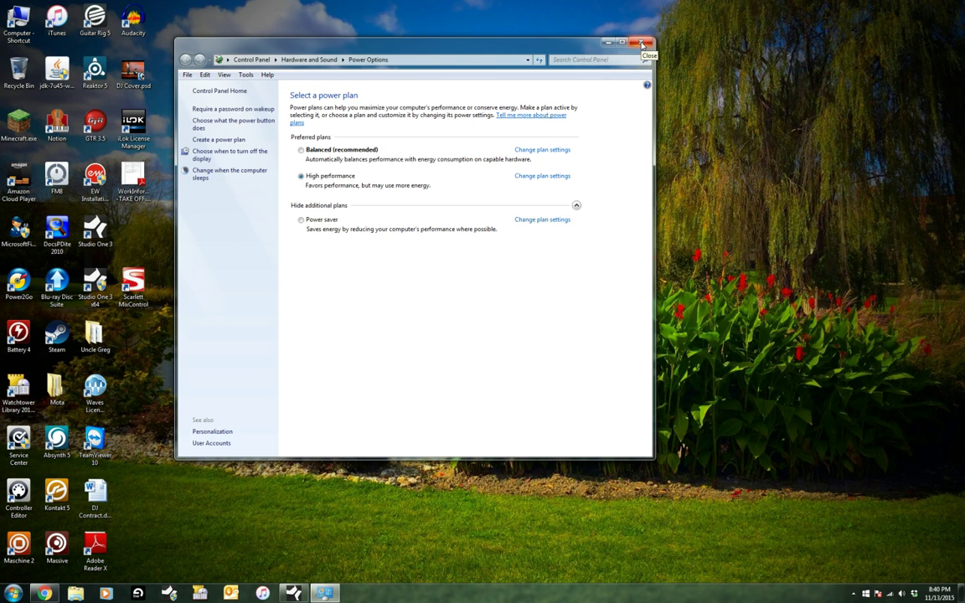
left_click(642, 43)
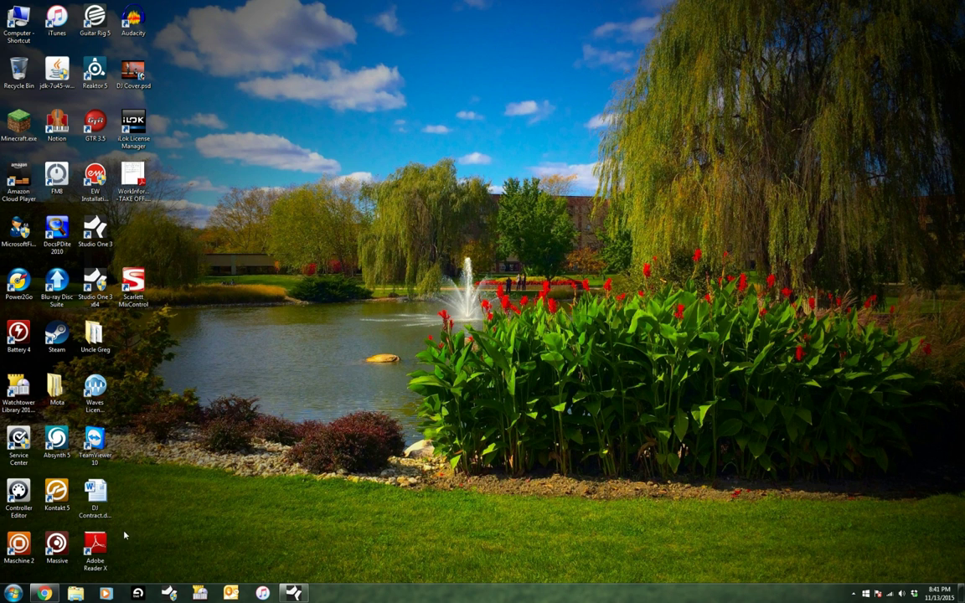
Review the Scarlett MixControl 1.9b10 beta release notes on the Focusrite Beta site, then minimize Chrome
left_click(44, 594)
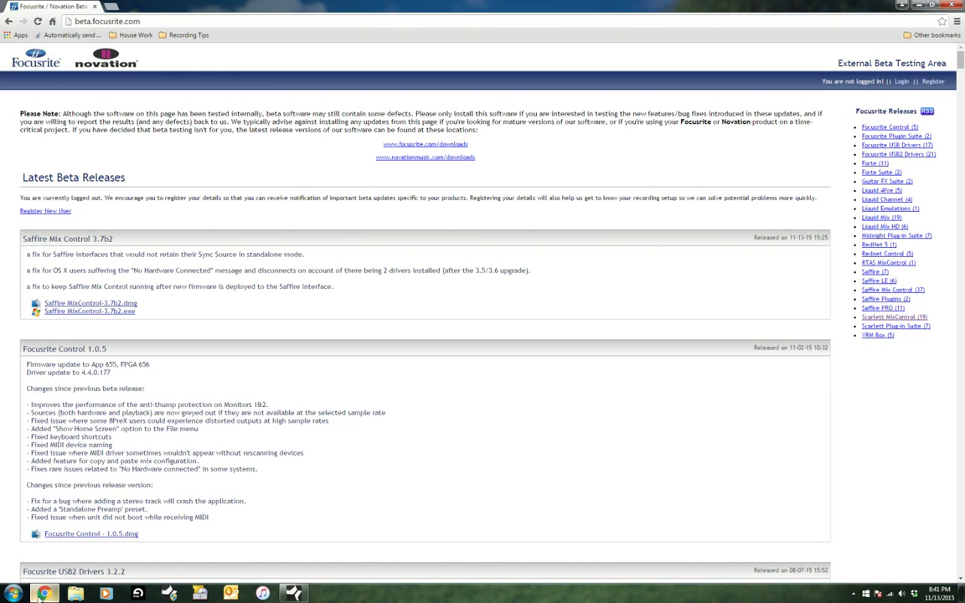
left_click(903, 318)
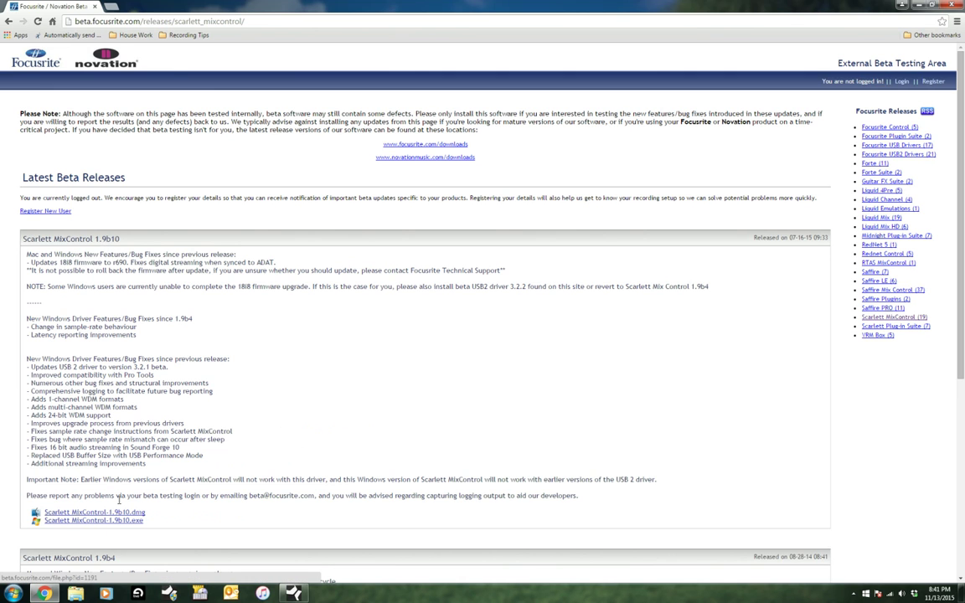
left_click(918, 7)
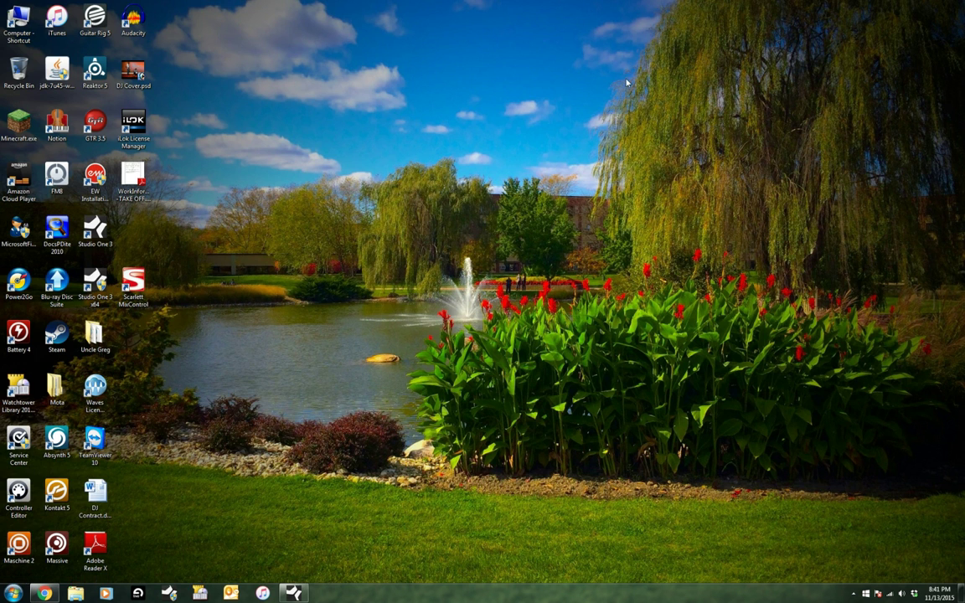
Launch Scarlett MixControl from its desktop icon and shift the mixer window slightly right
double_click(134, 282)
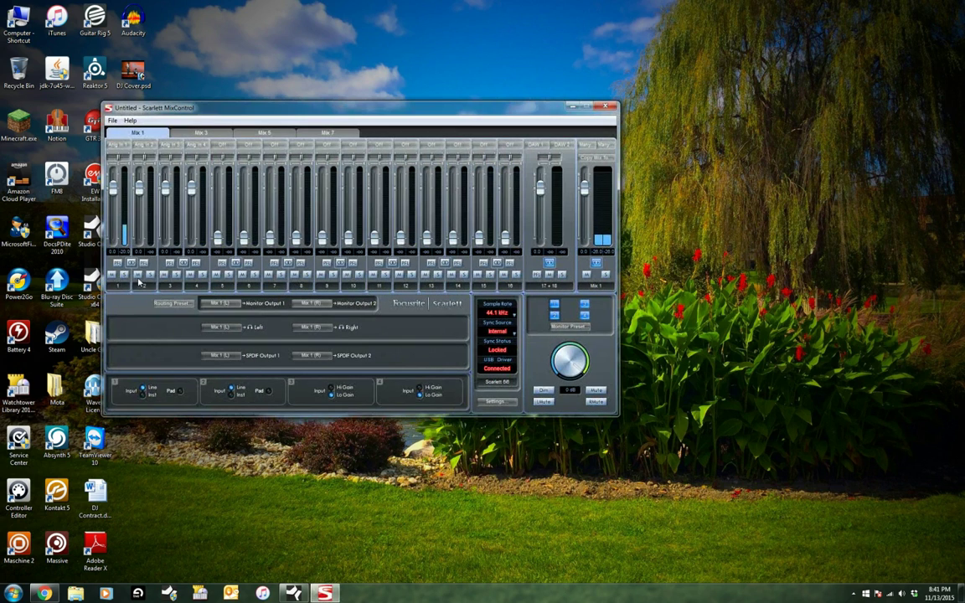
left_click_drag(405, 111, 605, 92)
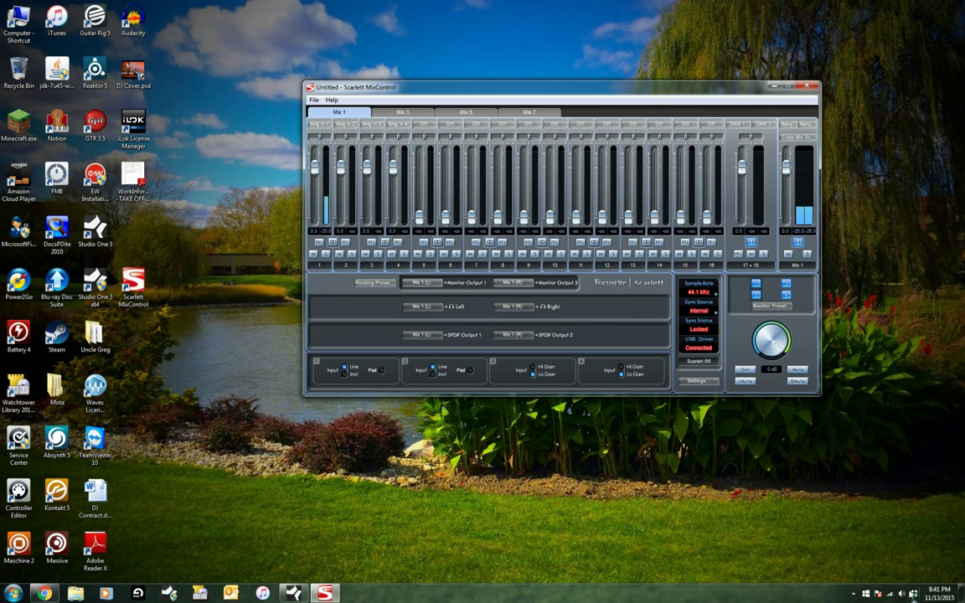
Open the properties of the Scarlett 6i6 Speakers playback device
right_click(913, 593)
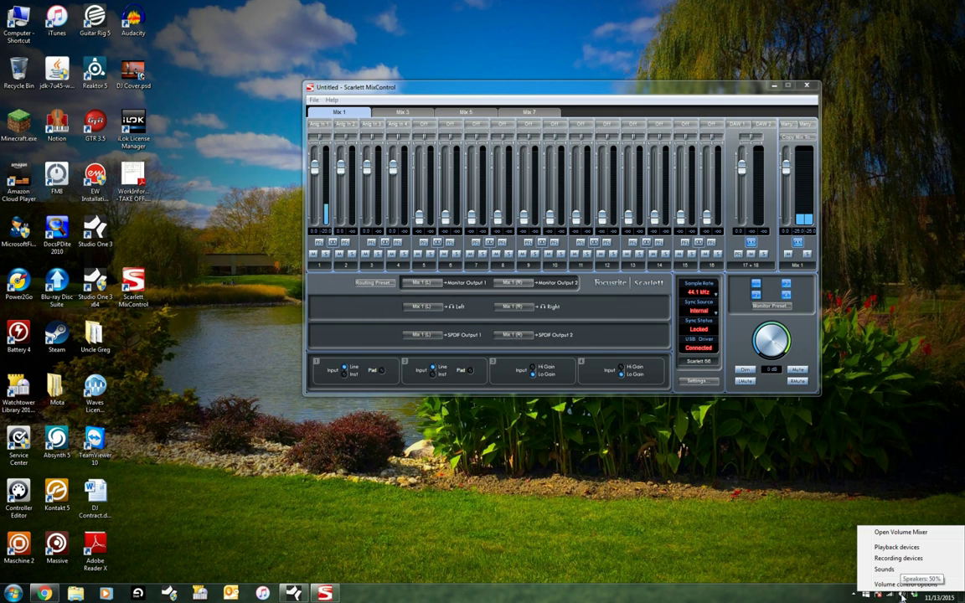
left_click(896, 548)
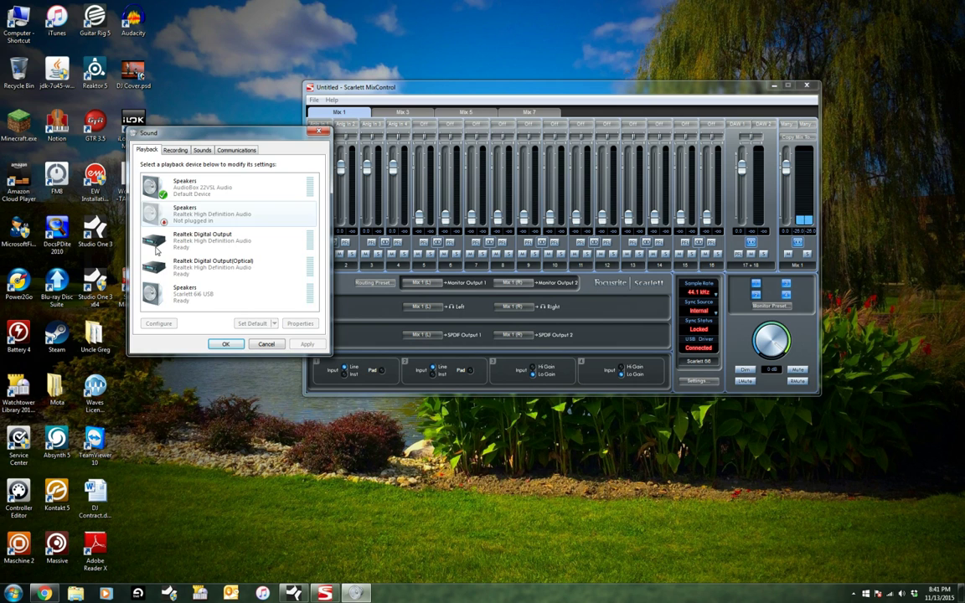
left_click(168, 293)
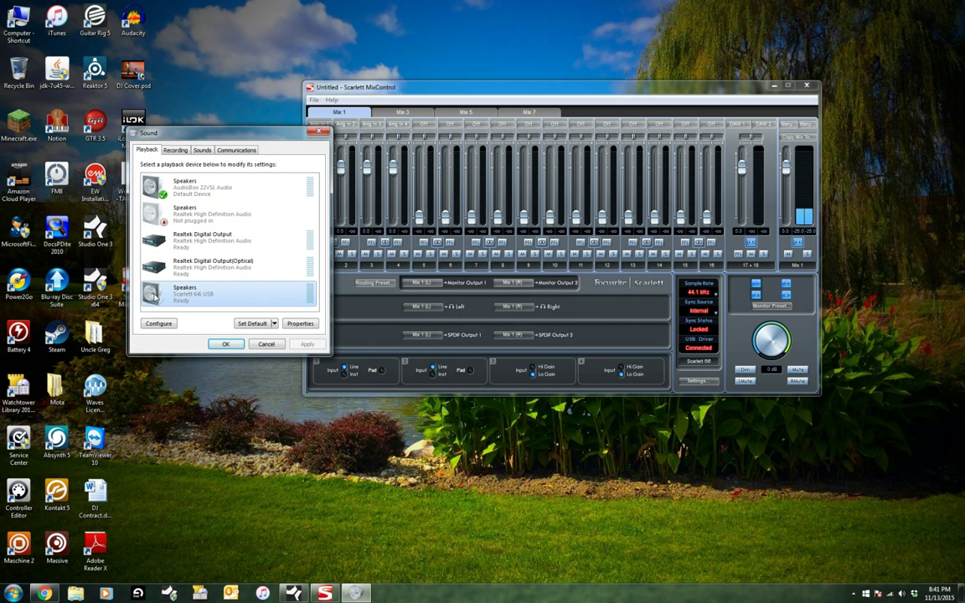
double_click(159, 296)
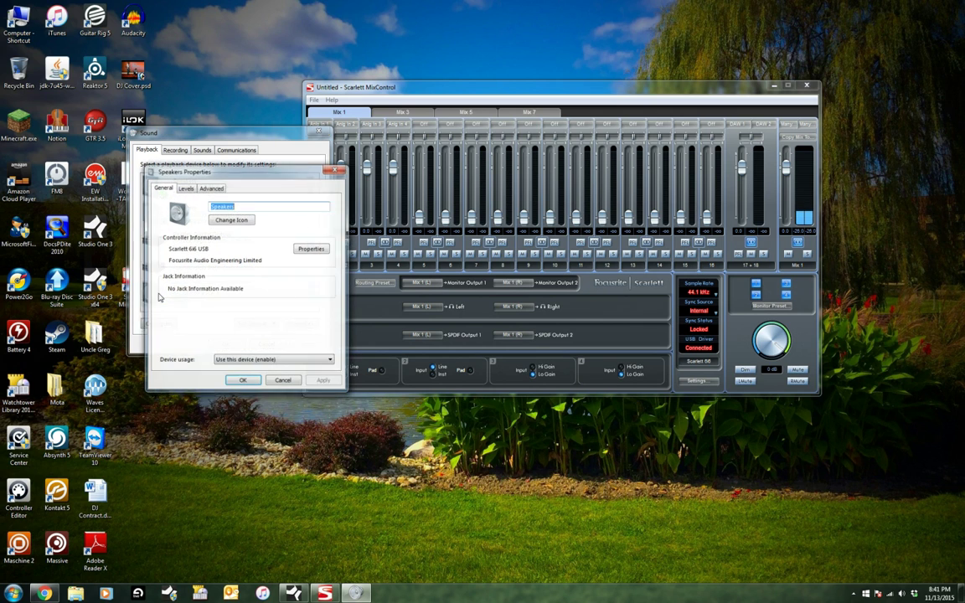
Keep the speakers' default format at 16 bit, 44100 Hz with exclusive mode unchecked, and confirm
left_click(209, 188)
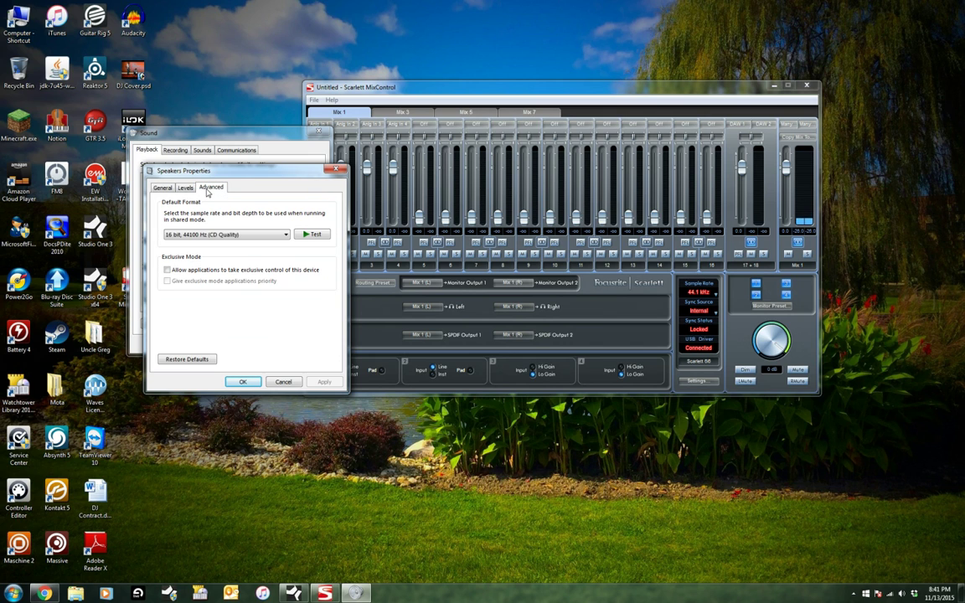
left_click_drag(218, 175, 182, 138)
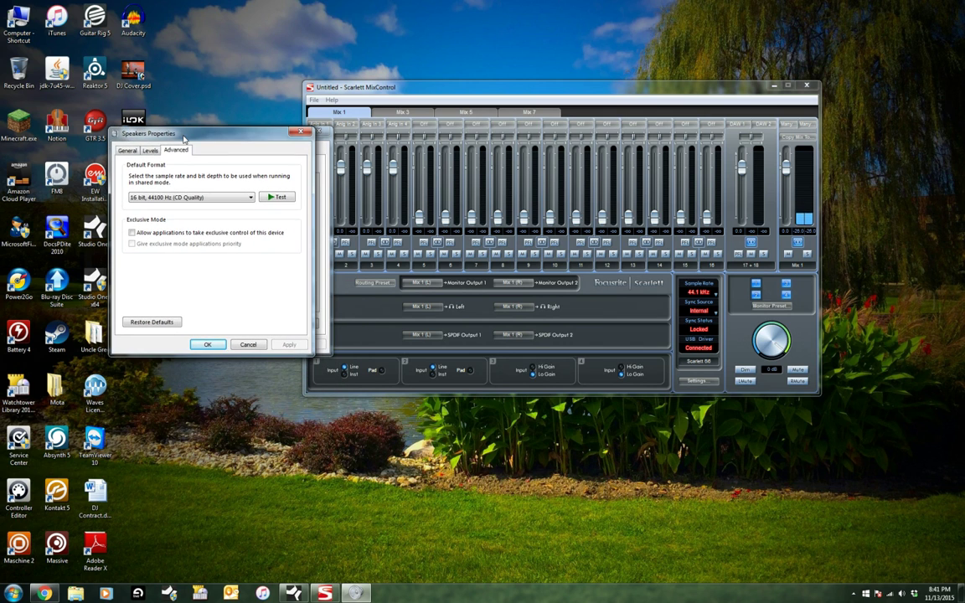
left_click(136, 198)
left_click(165, 198)
left_click(171, 158)
left_click(203, 346)
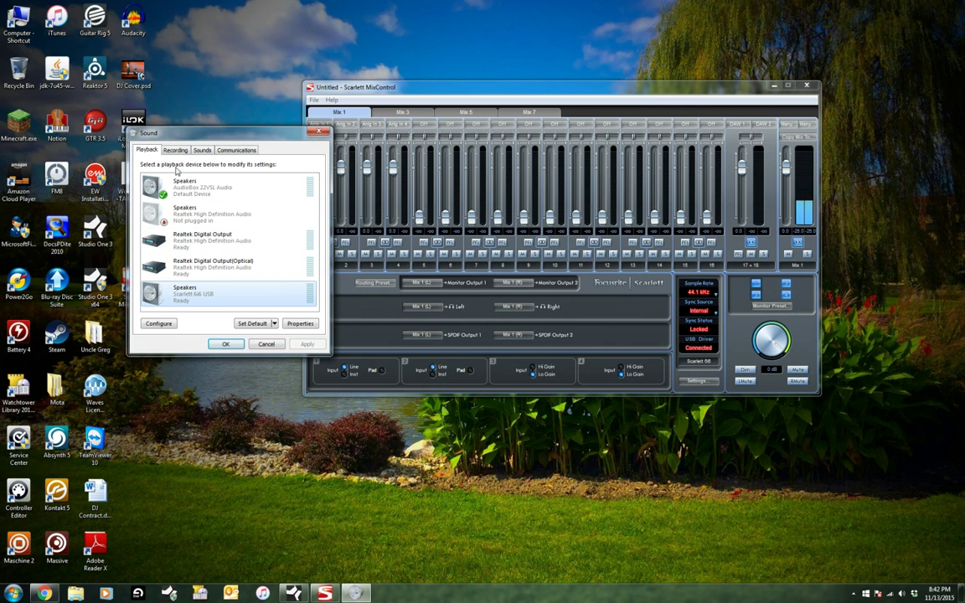
Confirm the Scarlett 6i6 Microphone at 1 channel, 16 bit, 44100 Hz without exclusive mode, then close Sound settings
left_click(177, 153)
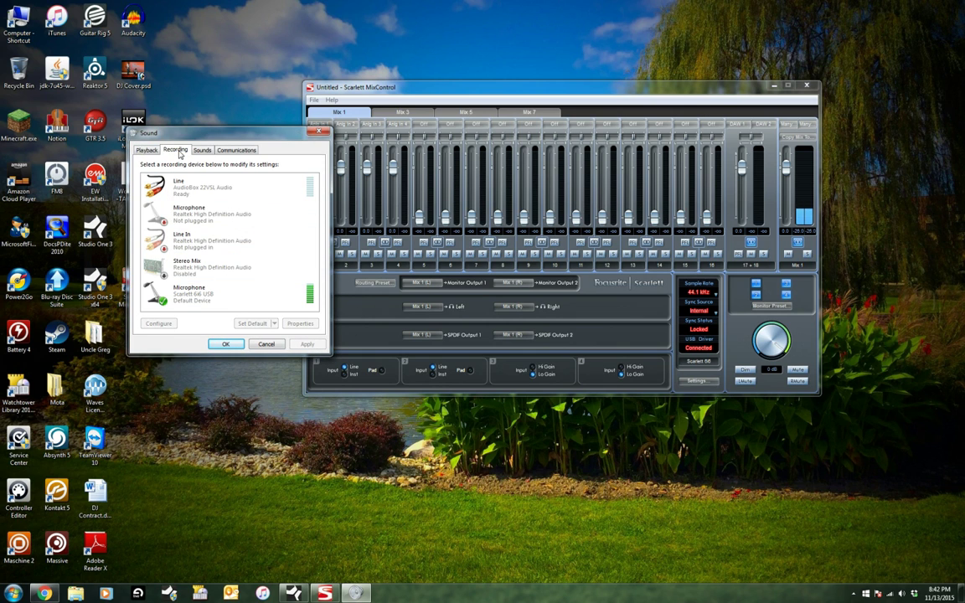
double_click(190, 293)
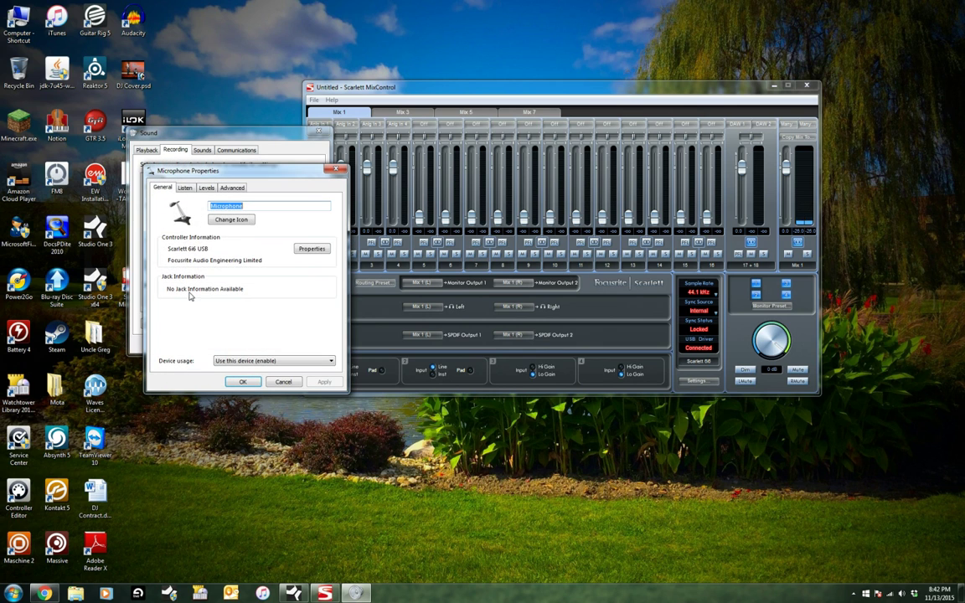
left_click(232, 189)
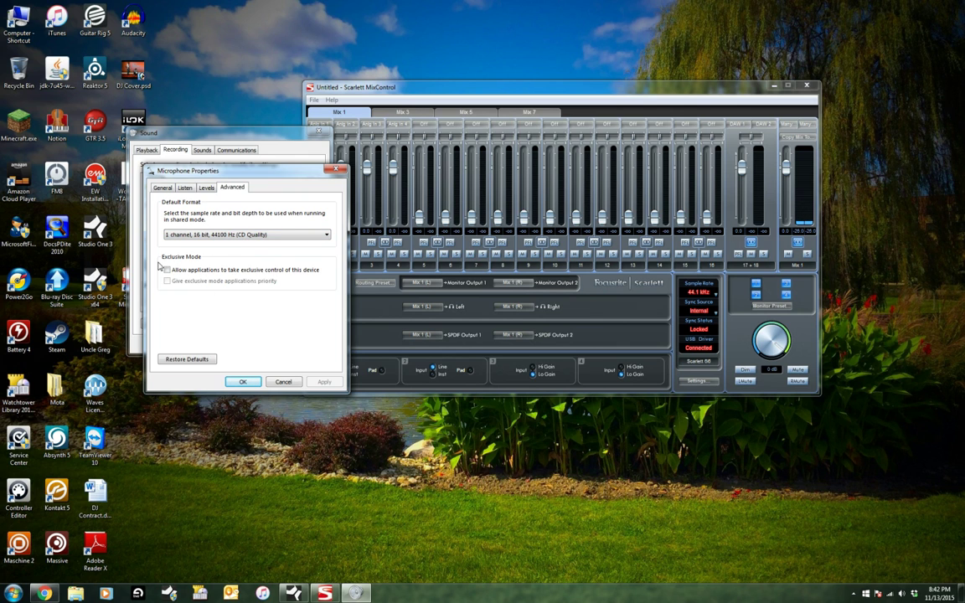
left_click(242, 381)
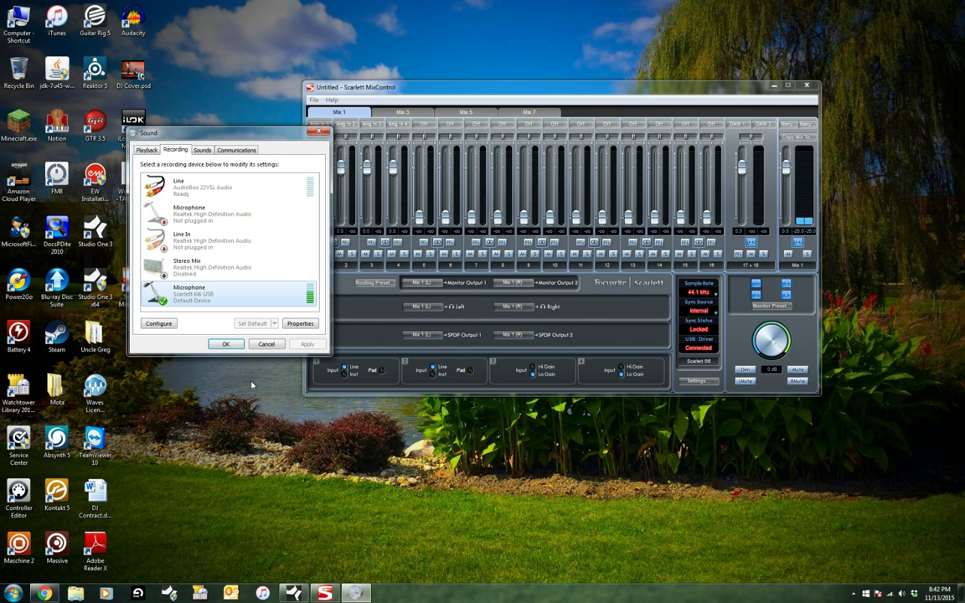
left_click(225, 343)
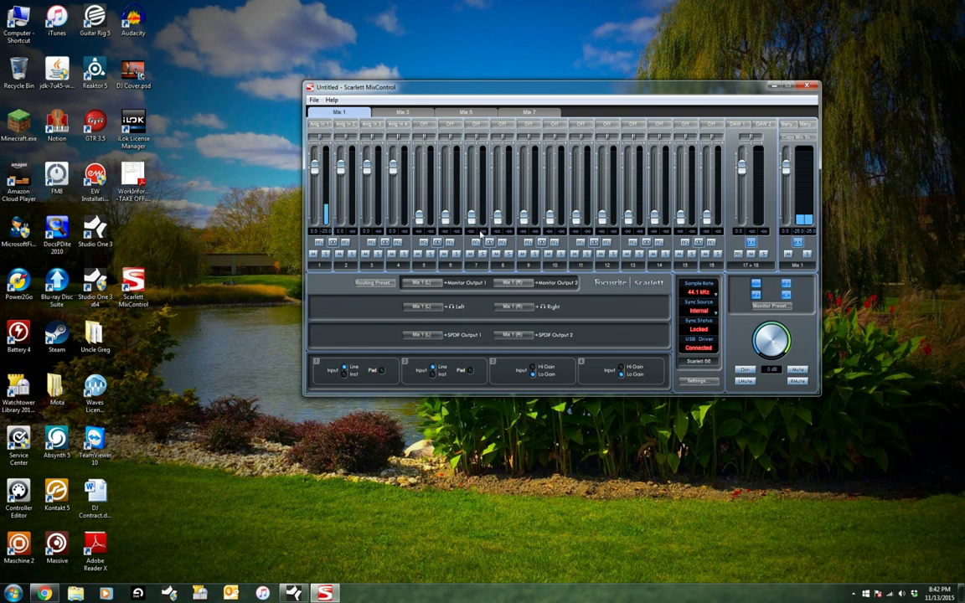
left_click(290, 592)
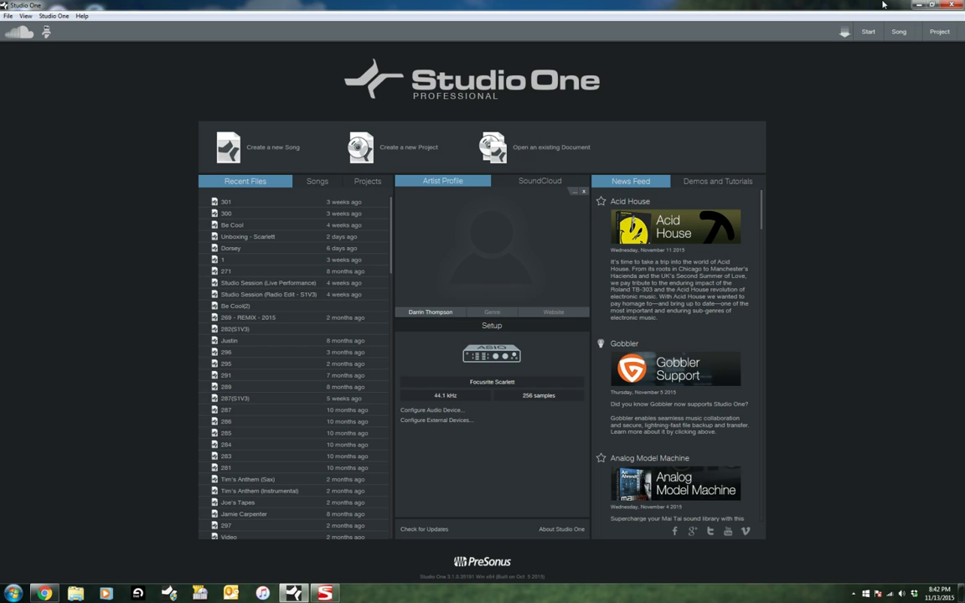
left_click(917, 7)
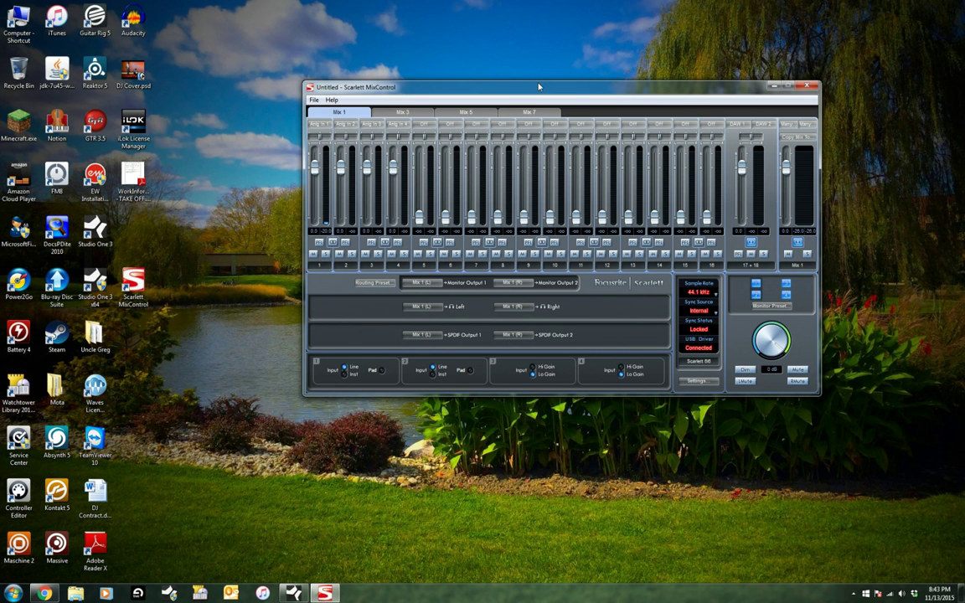
left_click_drag(529, 84, 474, 77)
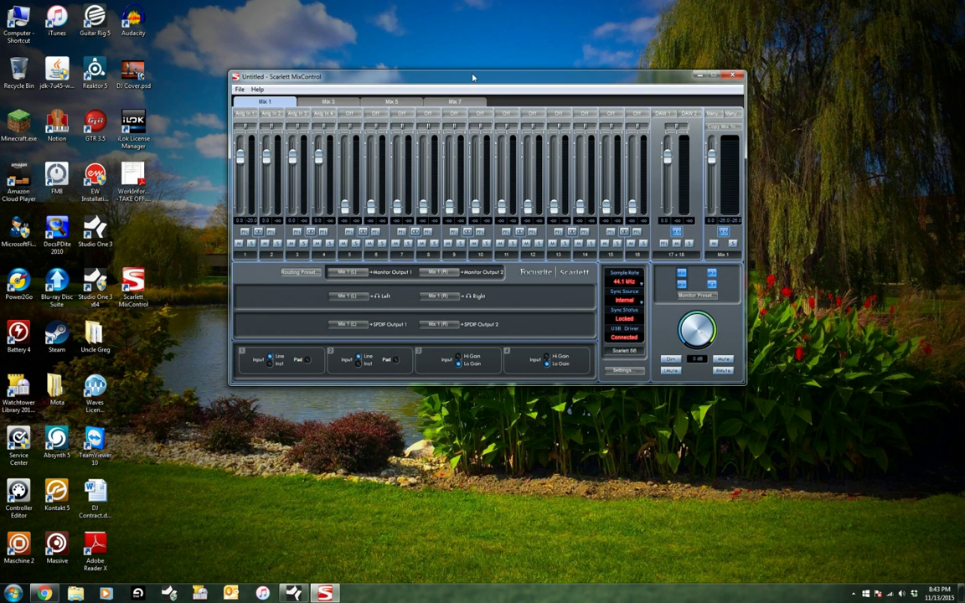